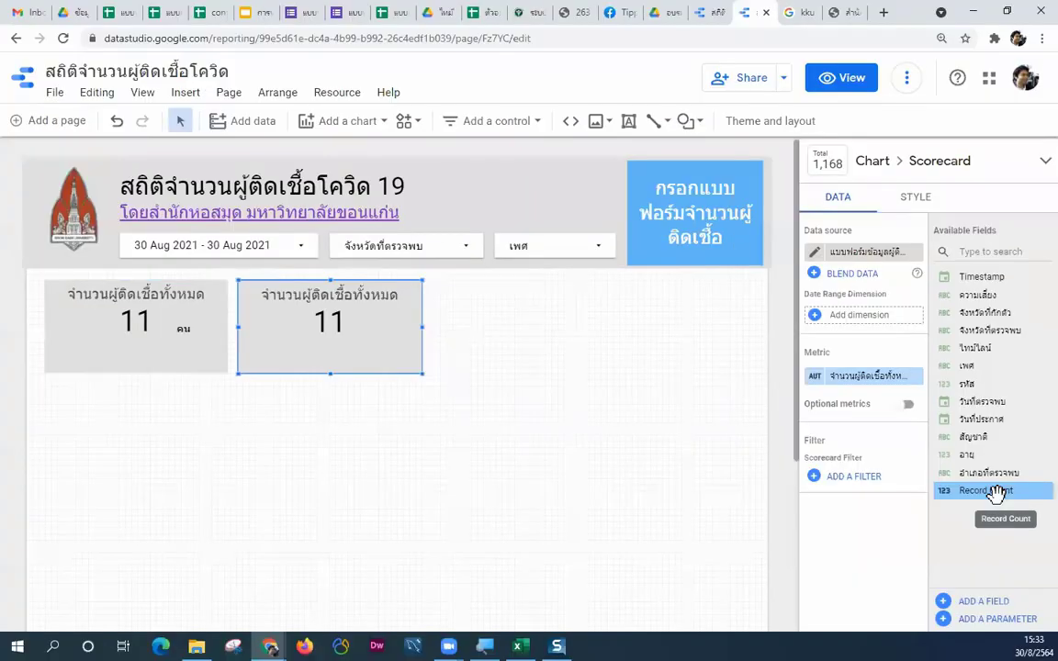
# Step: Start a new calculated field in the second scorecard's data source and browse its available fields
pyautogui.moveTo(968, 455); pyautogui.dragTo(992, 463)
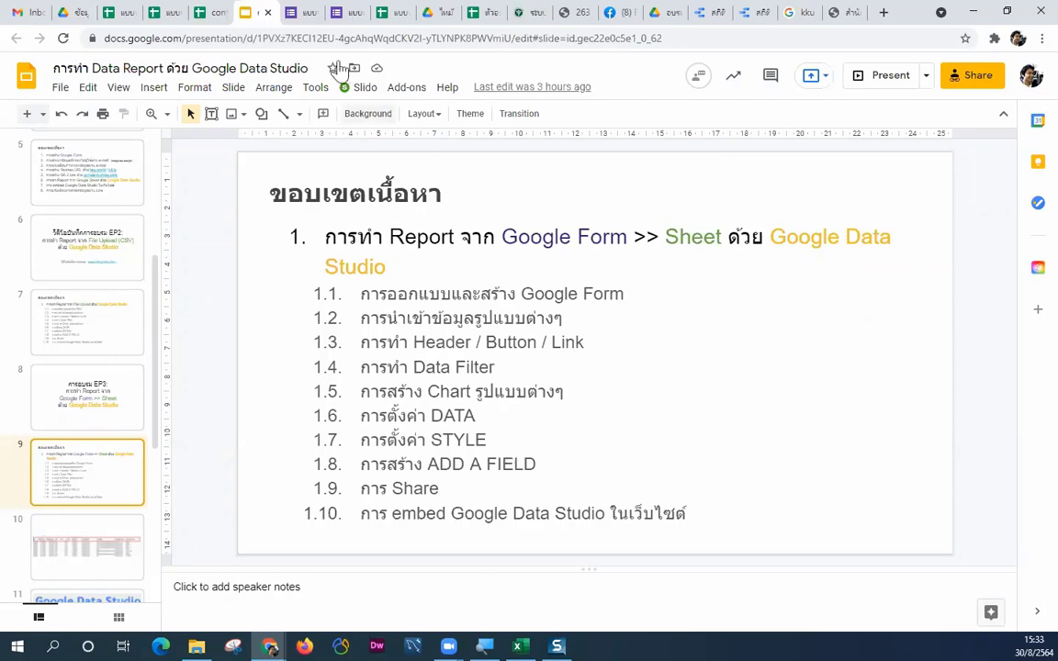
pyautogui.click(745, 12)
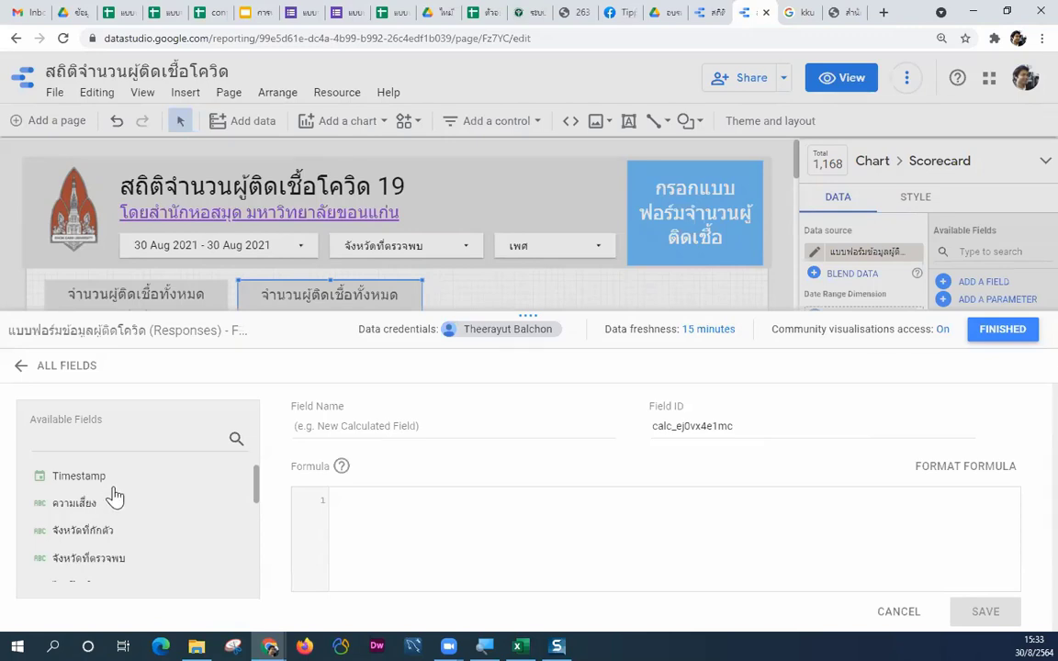
pyautogui.scroll(-5, 110, 491)
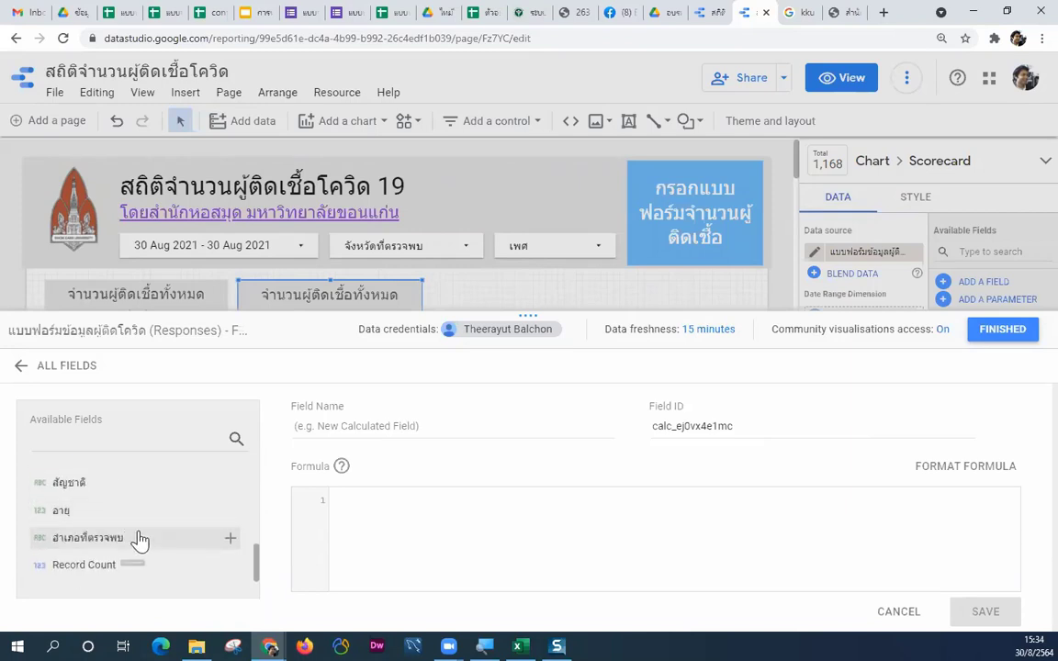
pyautogui.scroll(5, 136, 541)
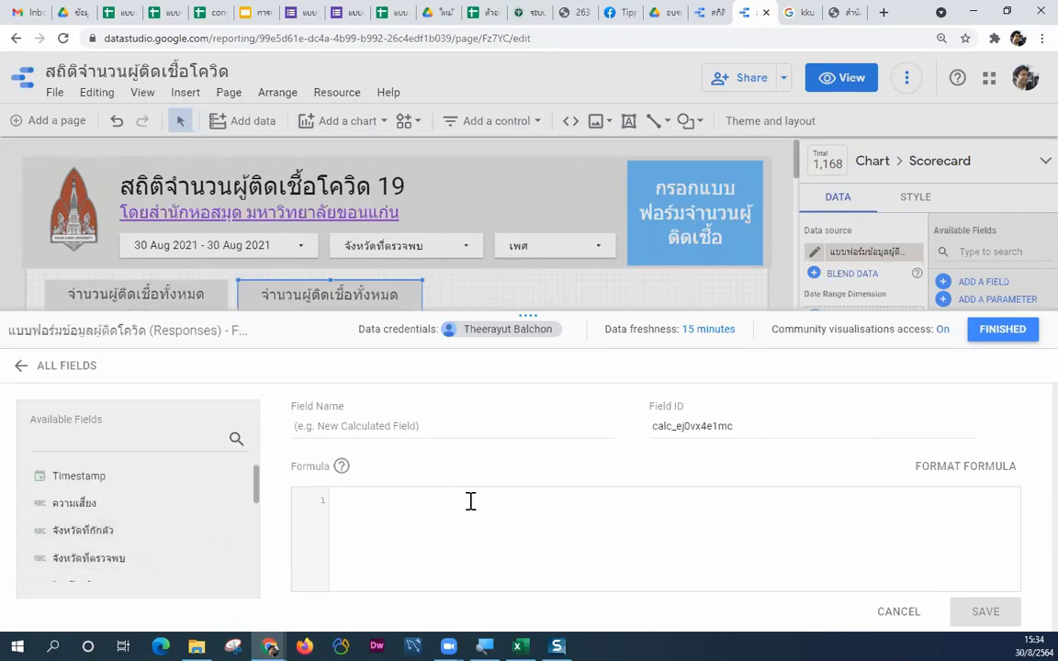
pyautogui.click(390, 512)
pyautogui.click(327, 427)
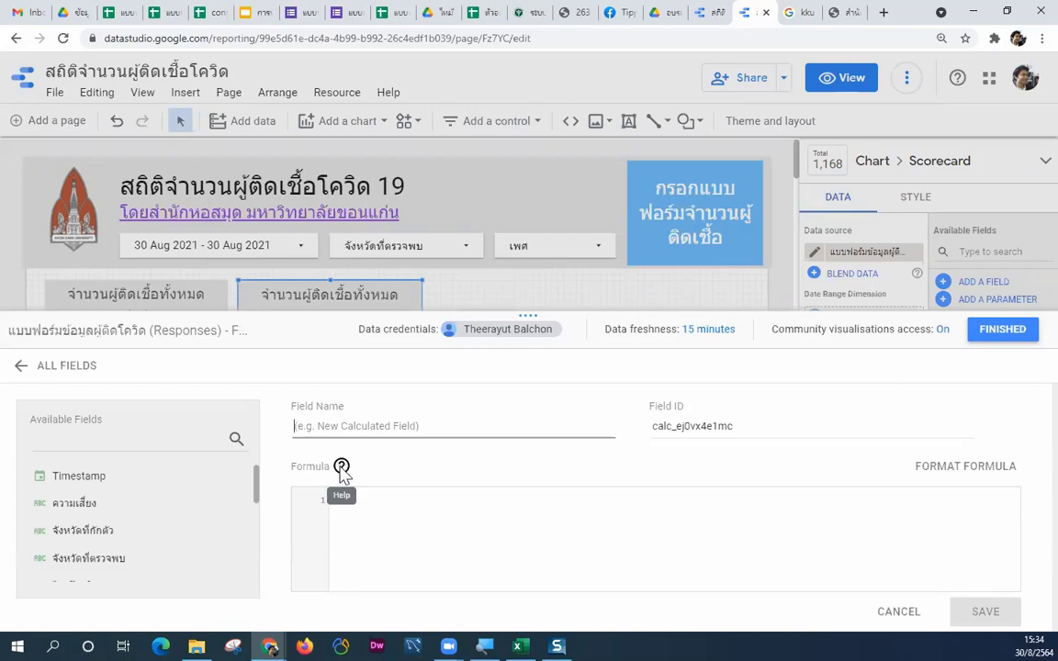
# Step: Open the formula help's function list and examine the available functions and their syntax, from aggregation to conditional
pyautogui.click(341, 468)
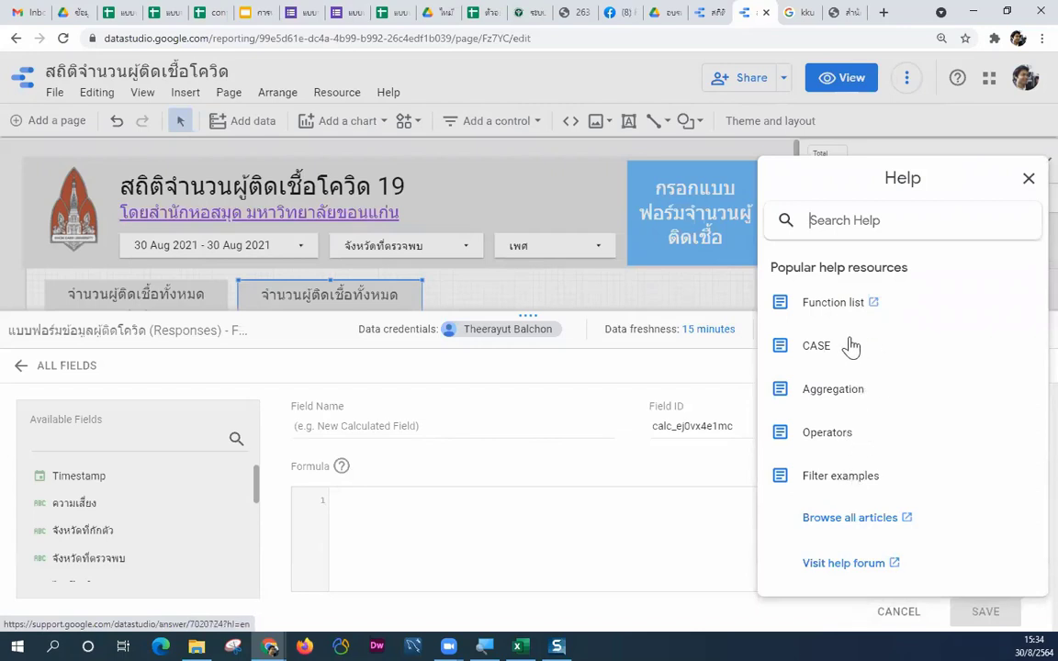
pyautogui.click(838, 303)
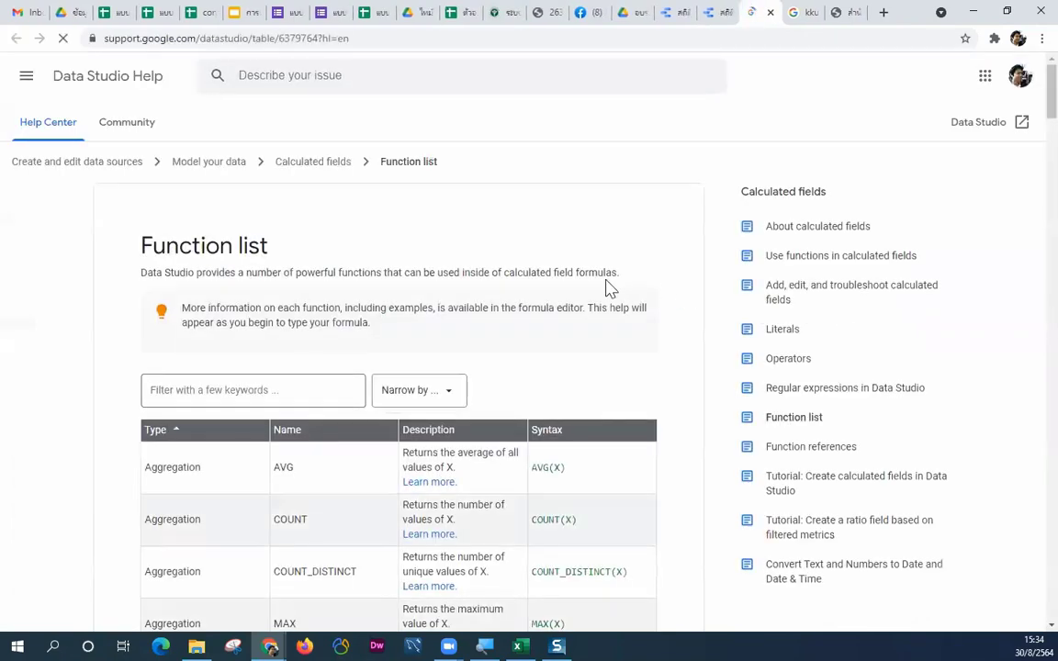
pyautogui.scroll(-1, 607, 288)
pyautogui.scroll(-2, 616, 298)
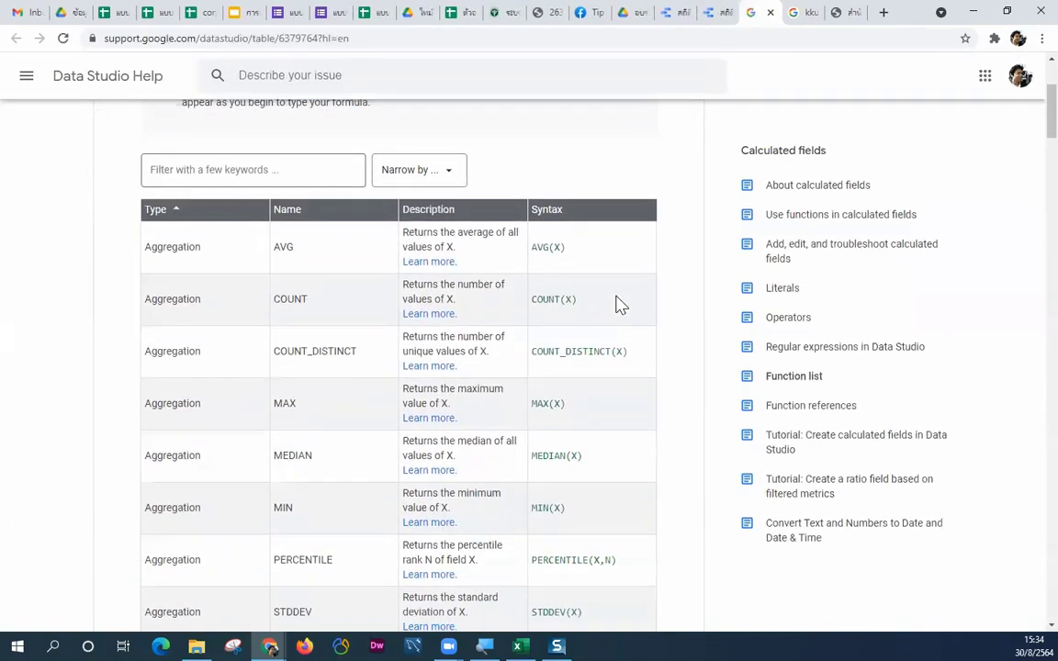
pyautogui.scroll(-1, 294, 262)
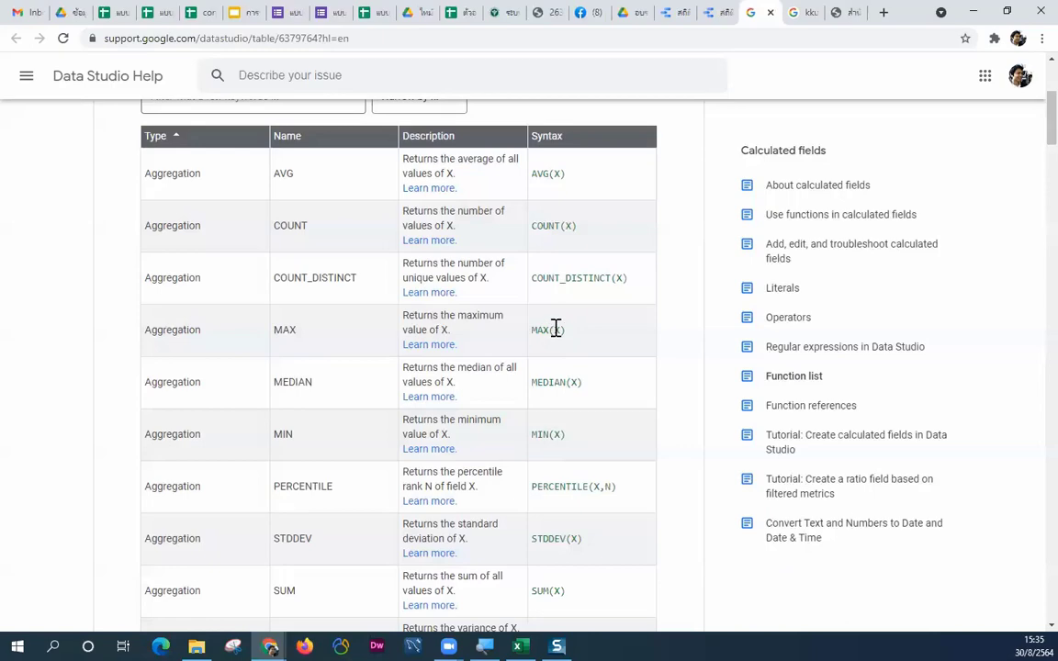
pyautogui.scroll(-4, 562, 402)
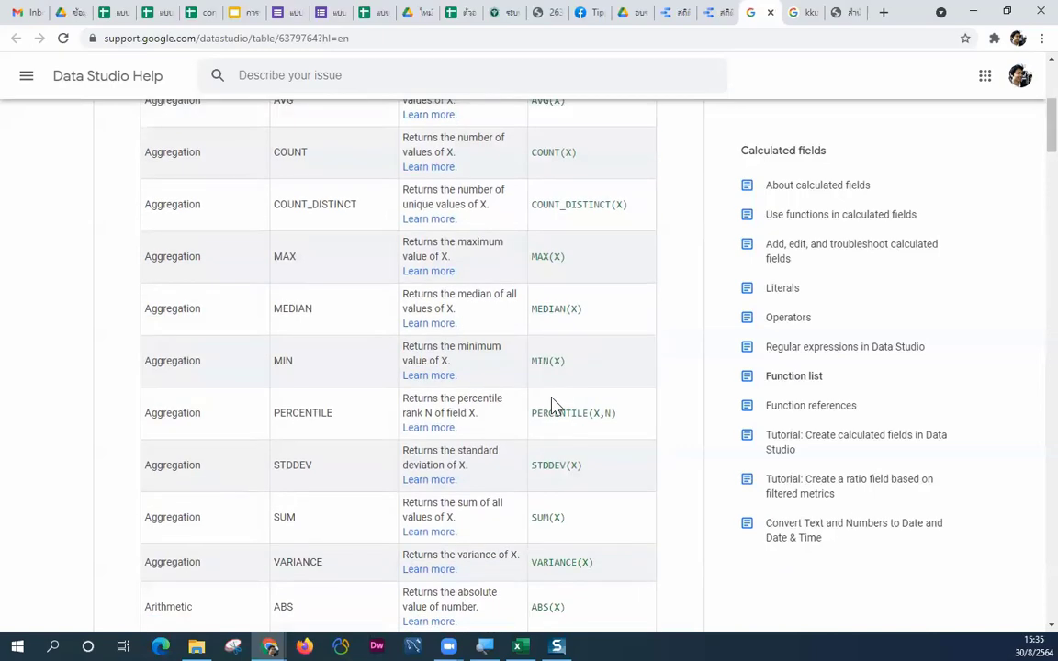
pyautogui.scroll(-1, 554, 385)
pyautogui.scroll(-3, 566, 406)
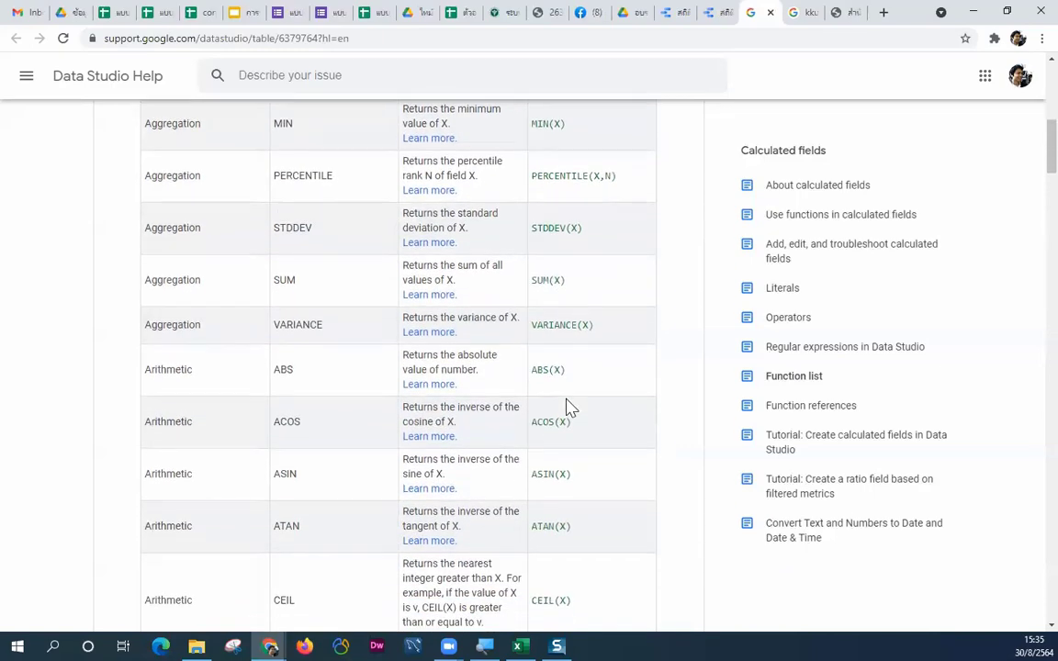
pyautogui.scroll(-10, 566, 420)
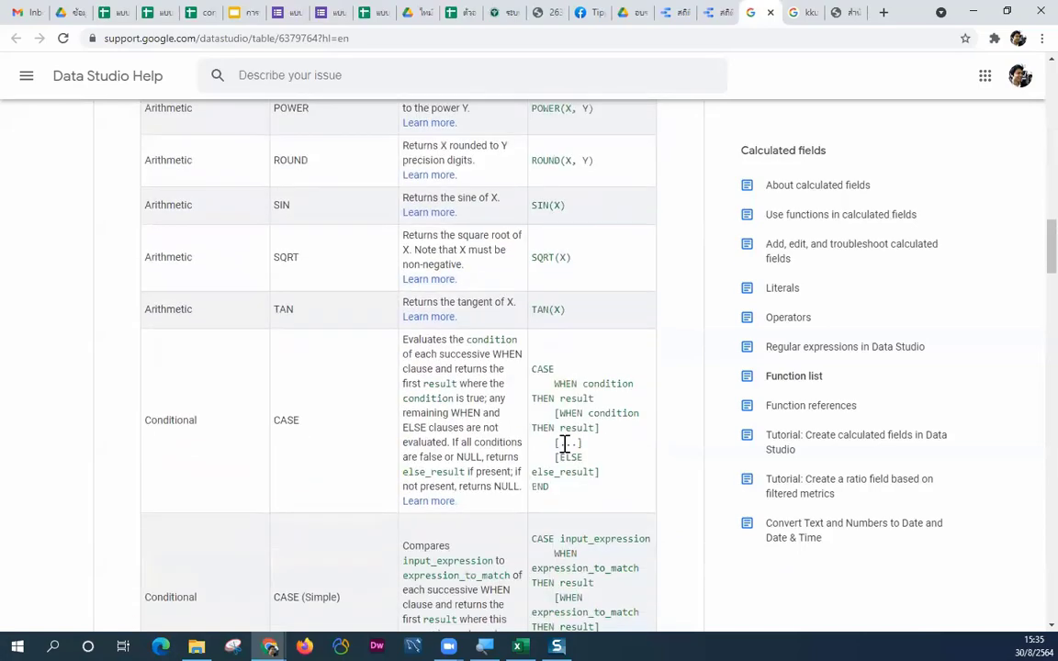
pyautogui.scroll(17, 565, 445)
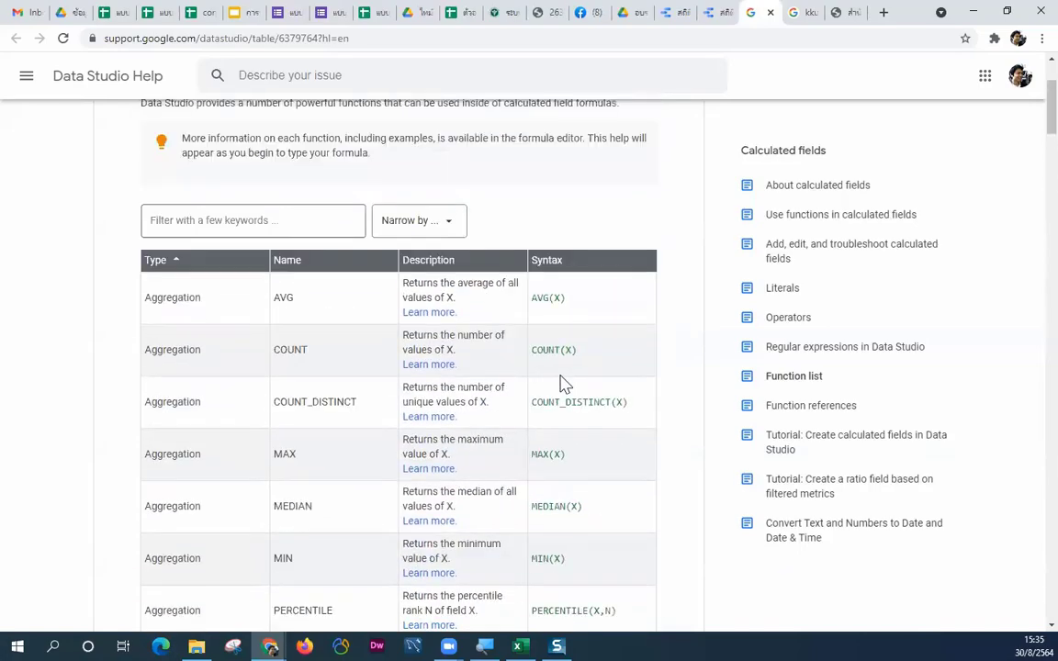
pyautogui.scroll(-14, 566, 385)
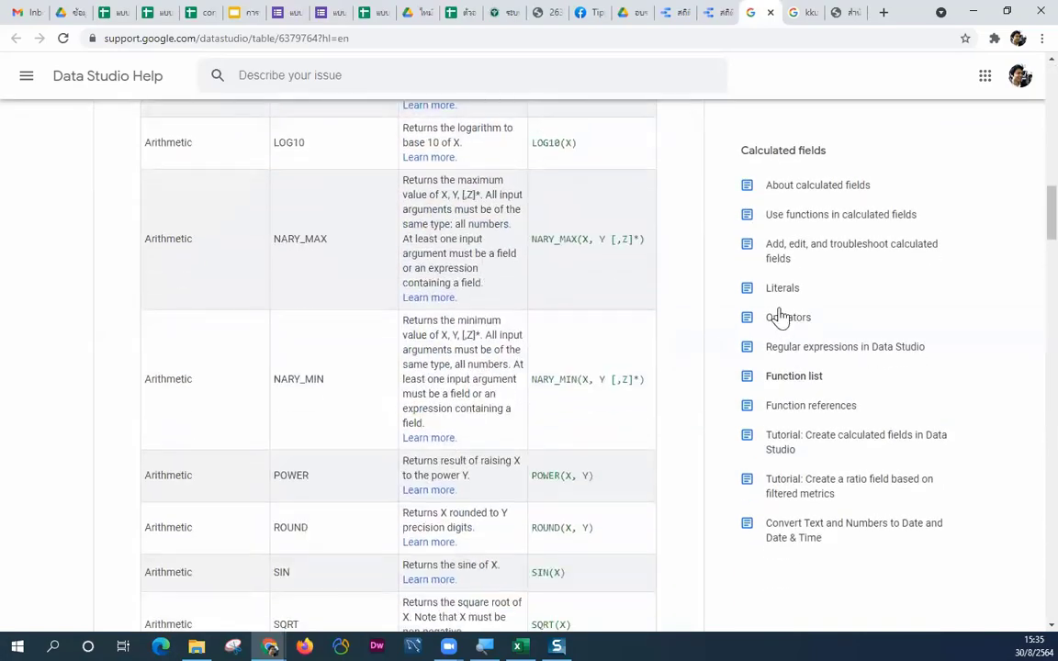
# Step: Read the help article on operators and check the overview of calculated field topics
pyautogui.click(779, 319)
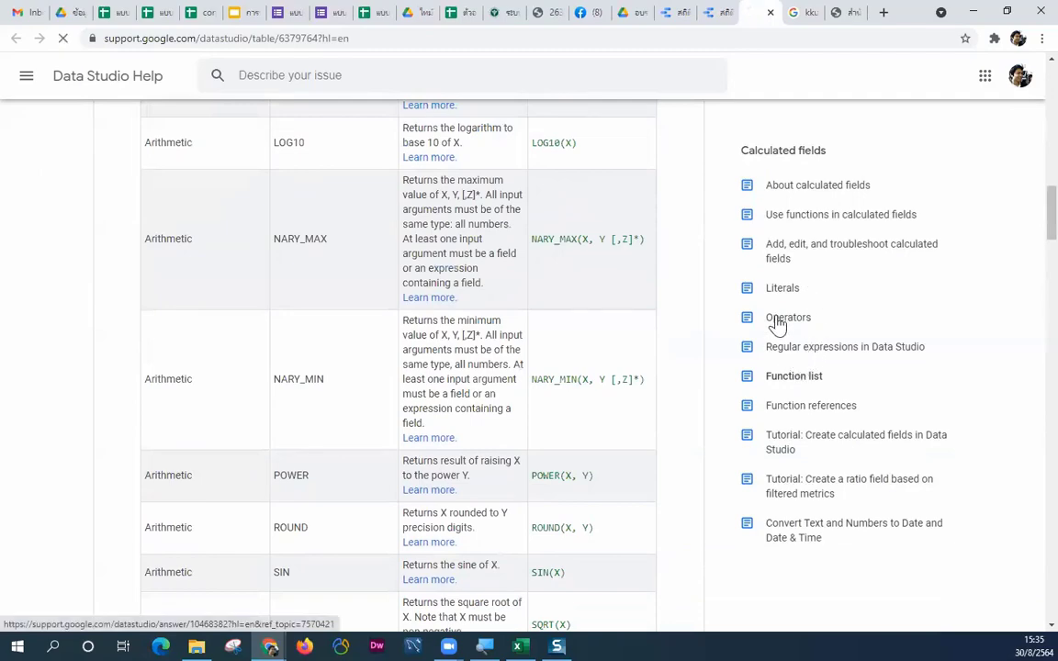
pyautogui.scroll(-2, 496, 375)
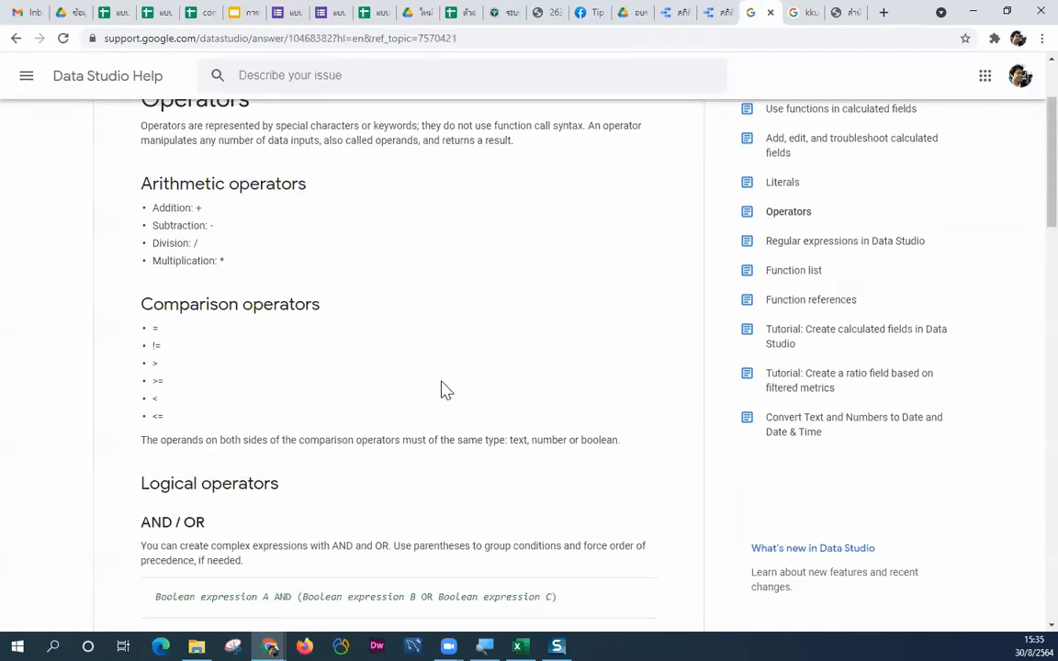
pyautogui.scroll(2, 442, 390)
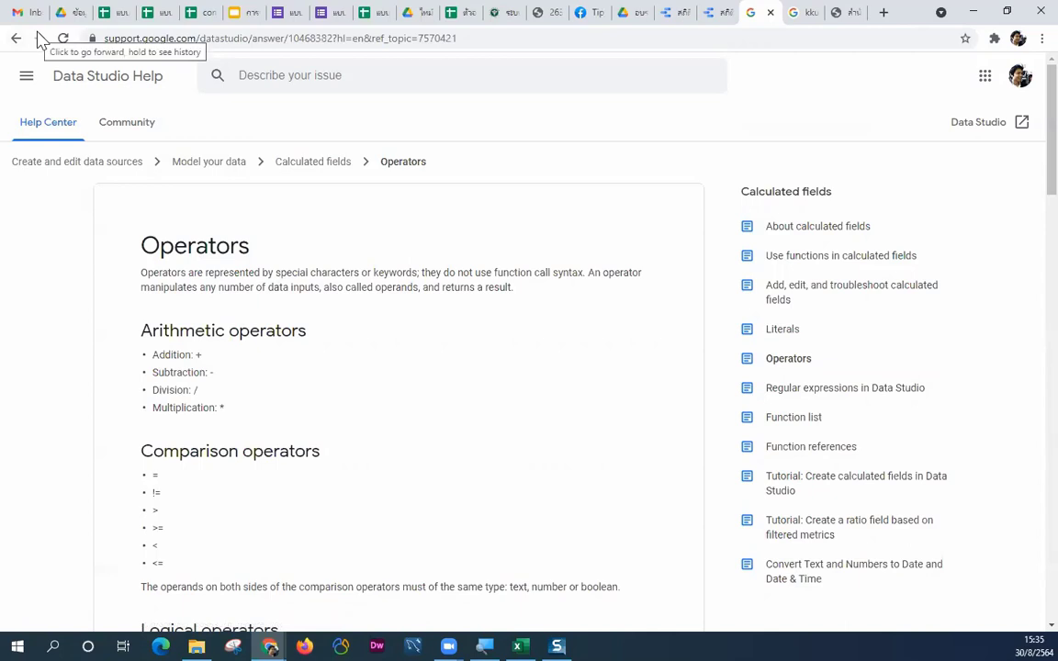
pyautogui.click(299, 165)
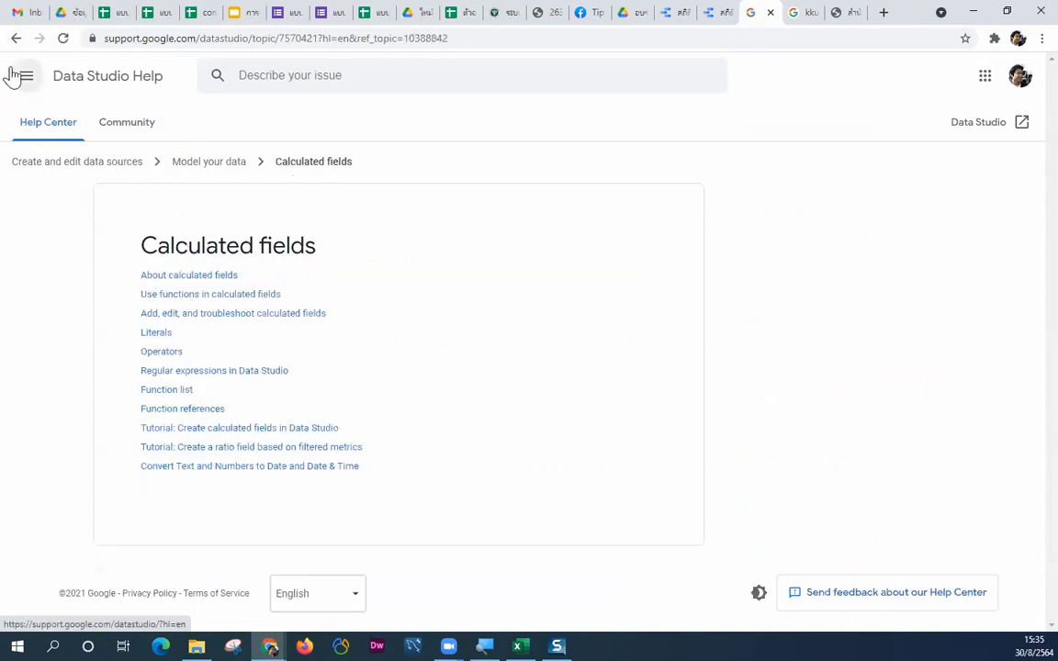
pyautogui.click(16, 39)
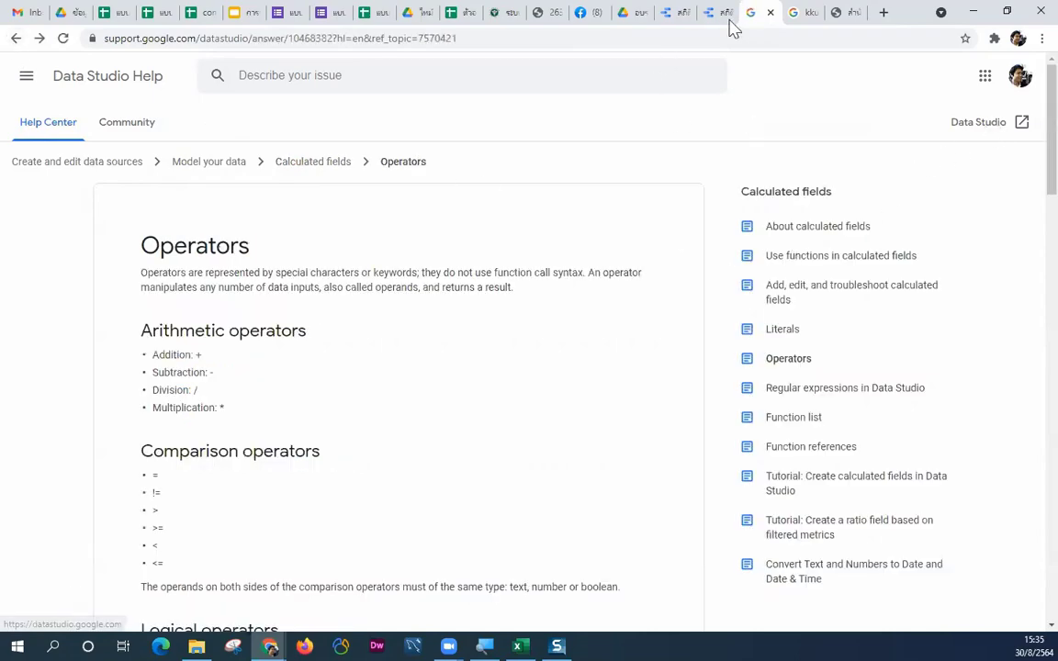
# Step: Return to the report, set the new field's formula to AVG(อายุ), and close the help
pyautogui.click(712, 13)
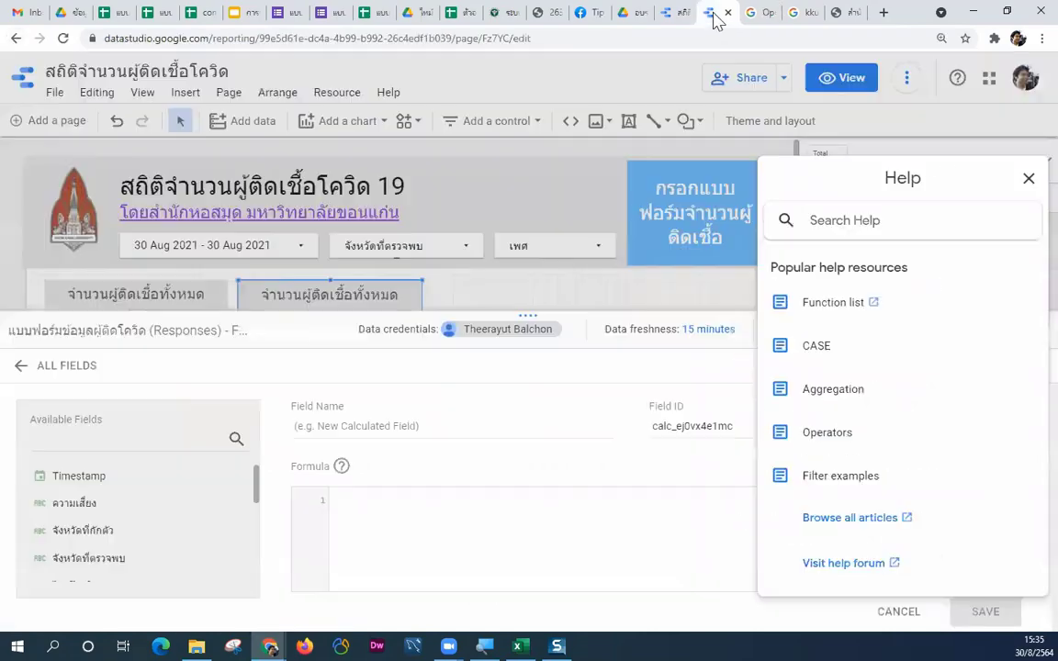
pyautogui.click(398, 511)
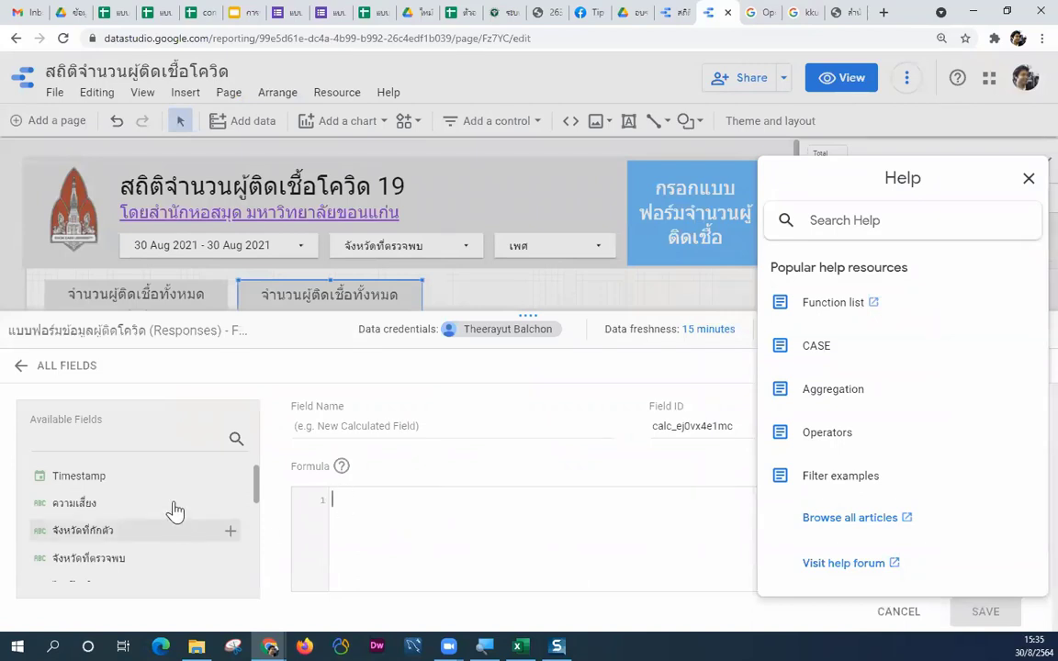
pyautogui.scroll(-5, 170, 505)
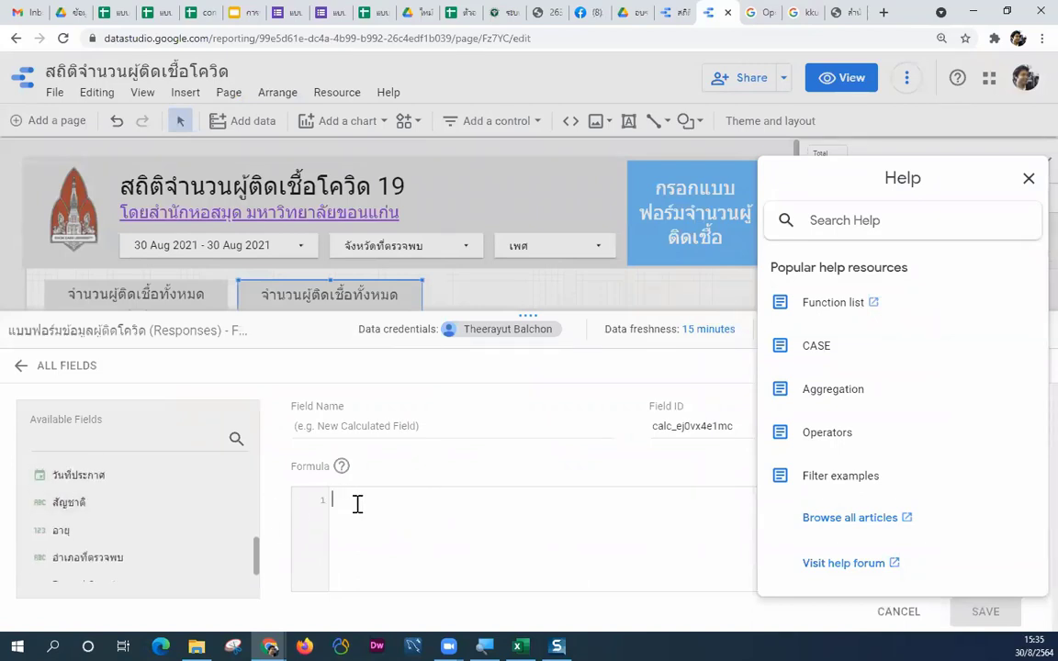
pyautogui.write('ฯ')
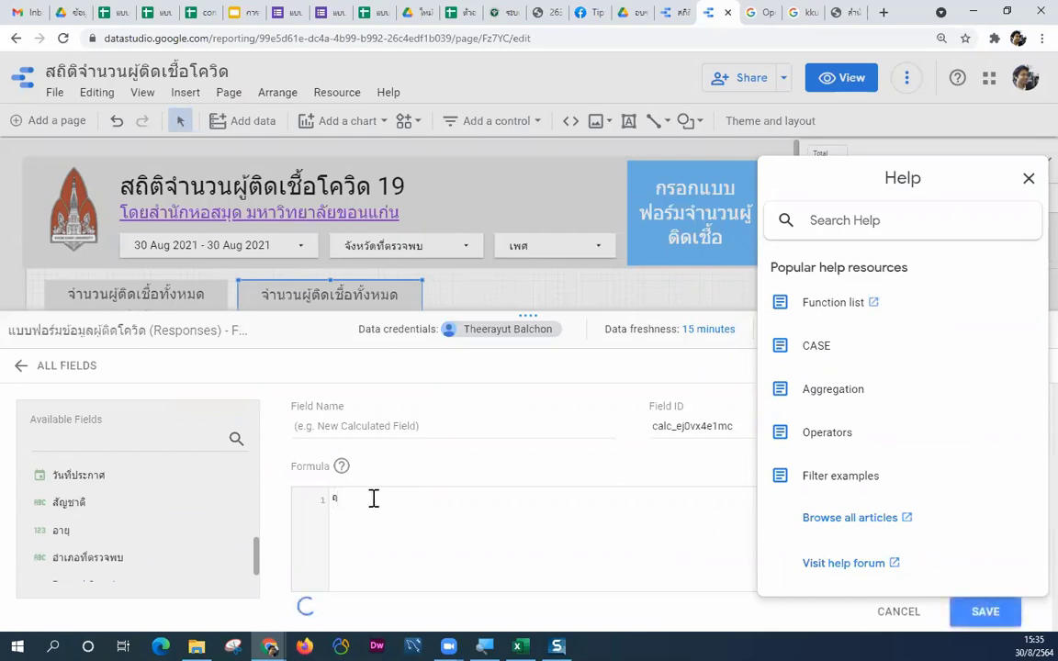
pyautogui.write('ฤฆ')
pyautogui.press('BackSpace')
pyautogui.press('BackSpace')
pyautogui.write('AVG')
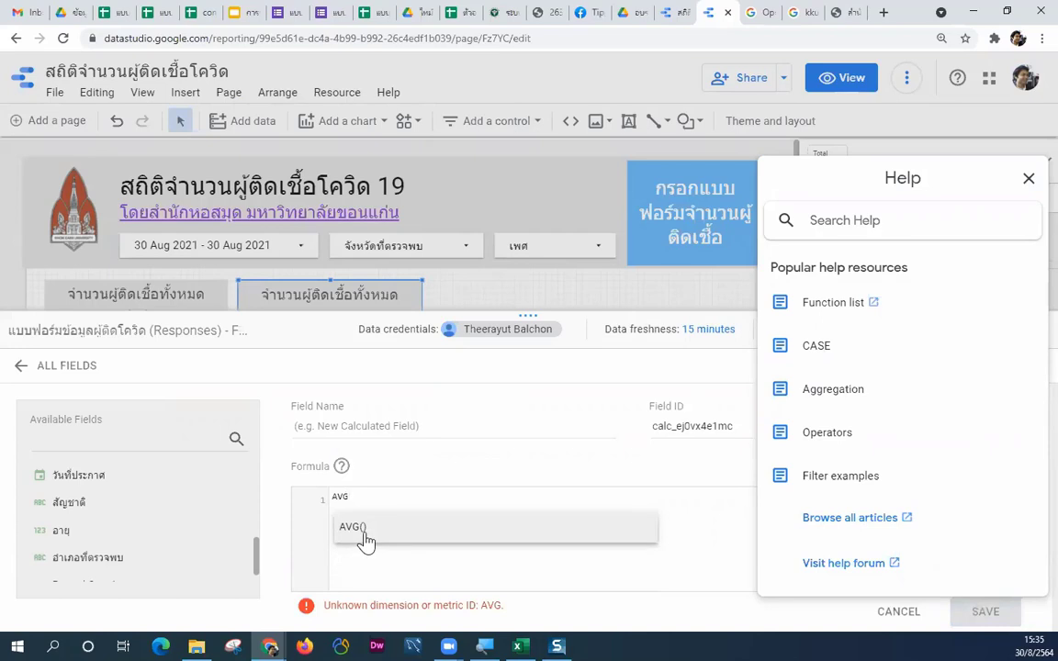
pyautogui.click(363, 527)
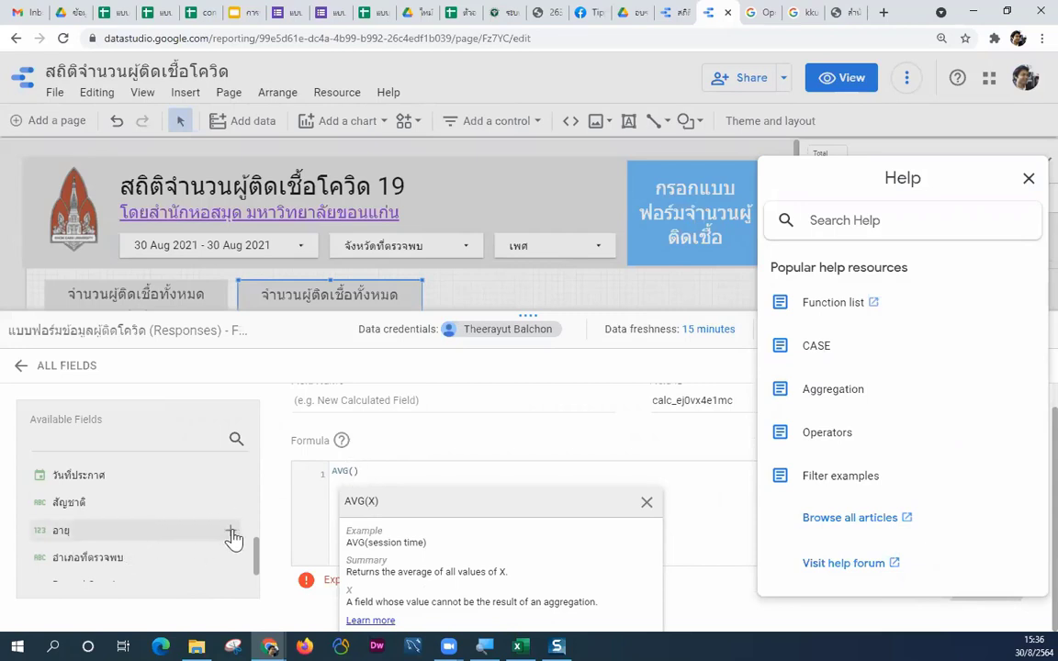
pyautogui.click(233, 535)
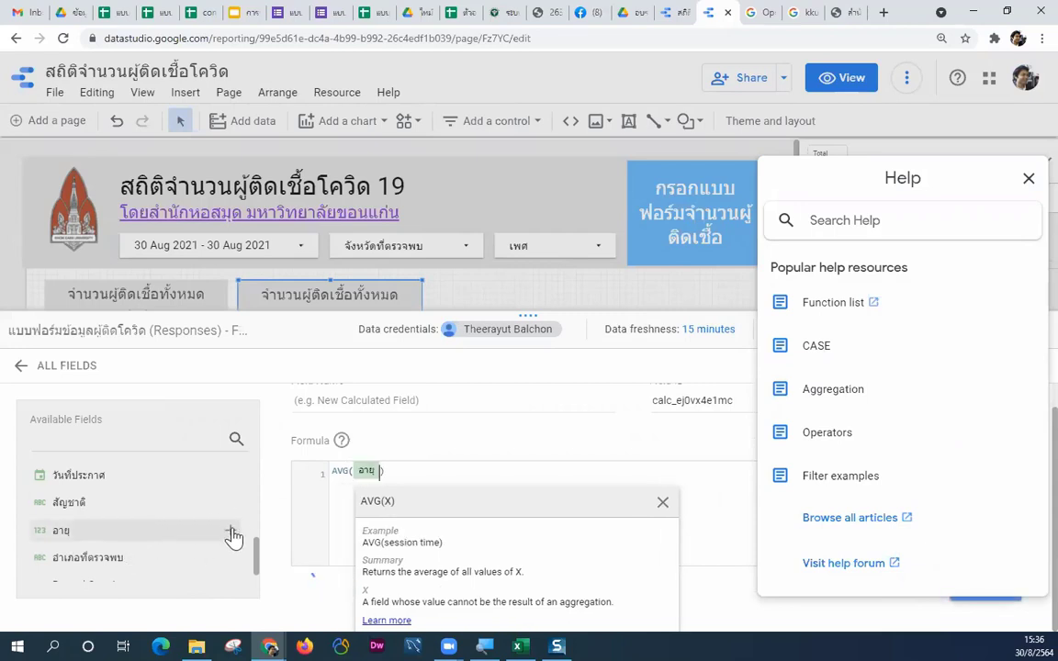
pyautogui.click(663, 505)
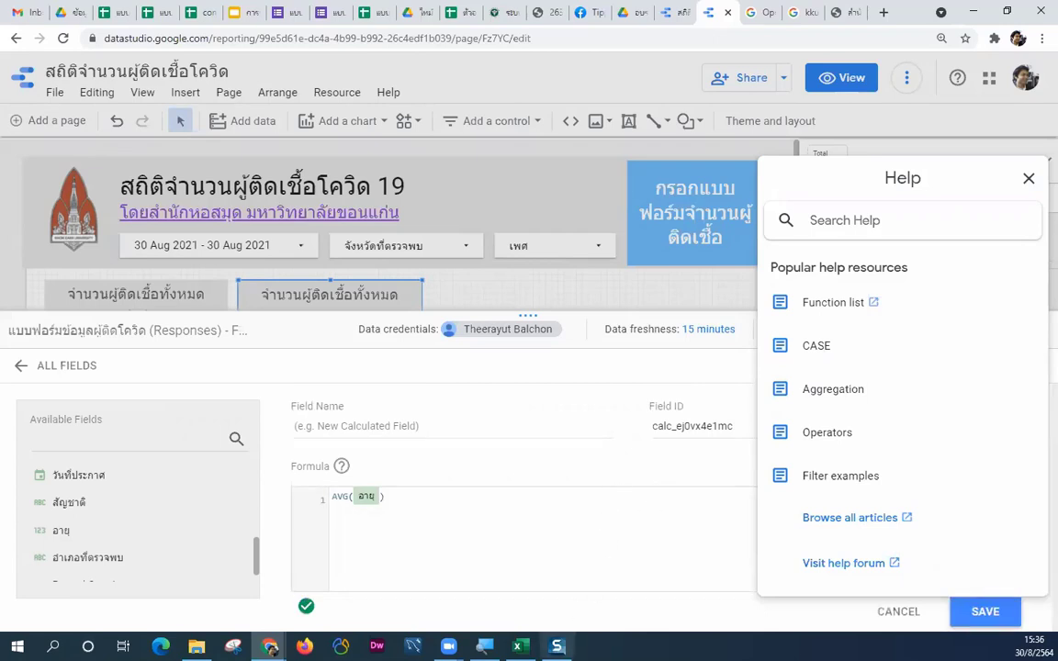
pyautogui.press('Escape')
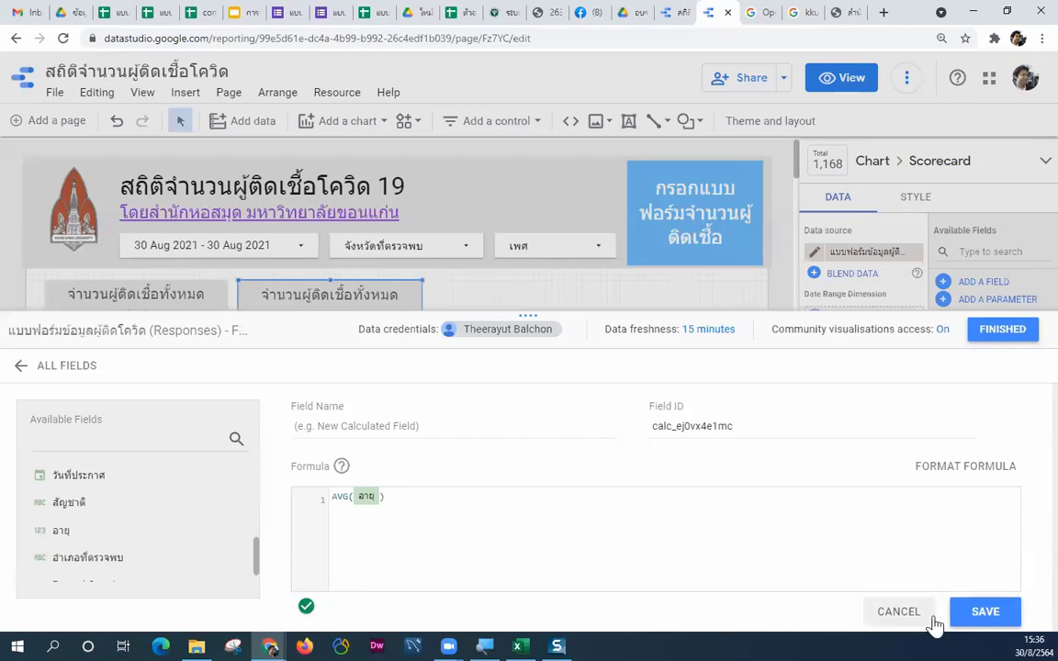
# Step: Name the calculated field ค่าเฉลี่ย, save it and finish editing the data source
pyautogui.click(977, 611)
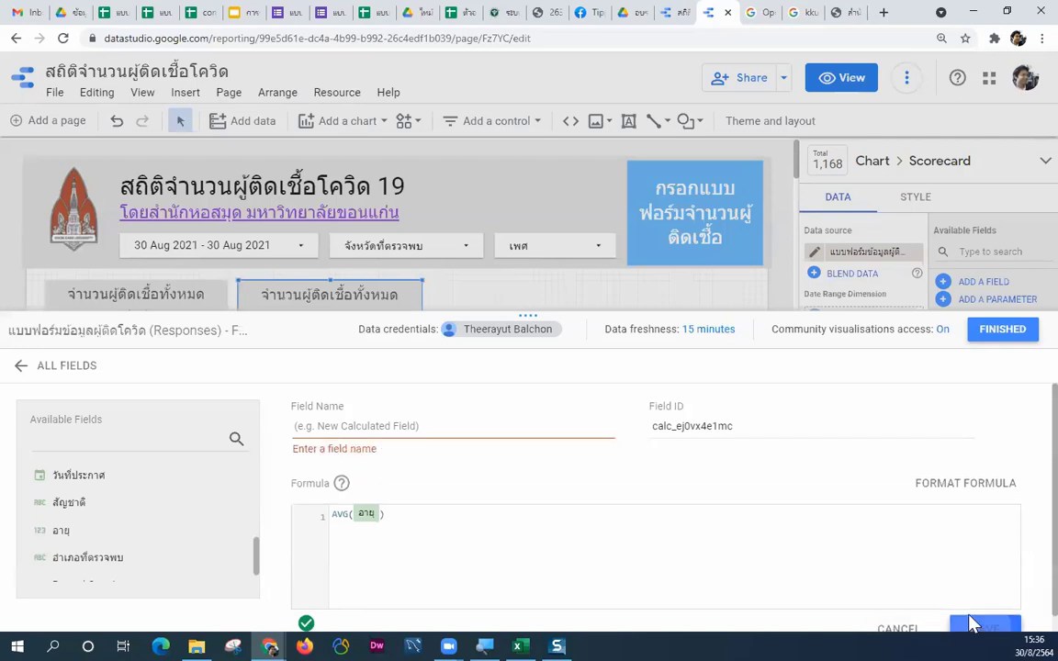
pyautogui.click(375, 426)
pyautogui.write('ศุ')
pyautogui.press('BackSpace')
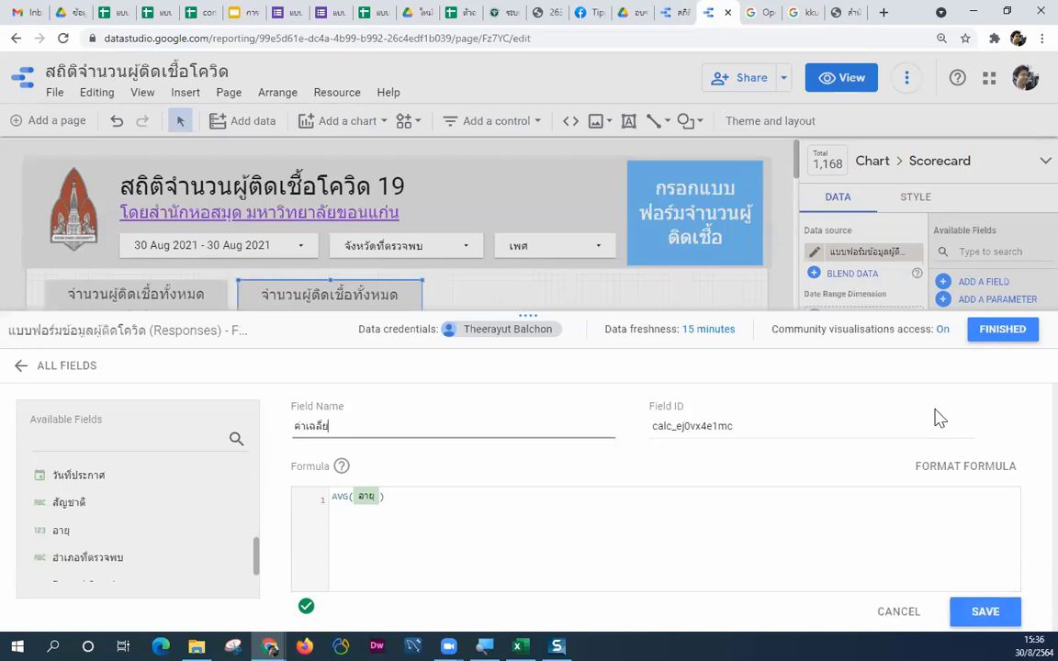
pyautogui.click(980, 619)
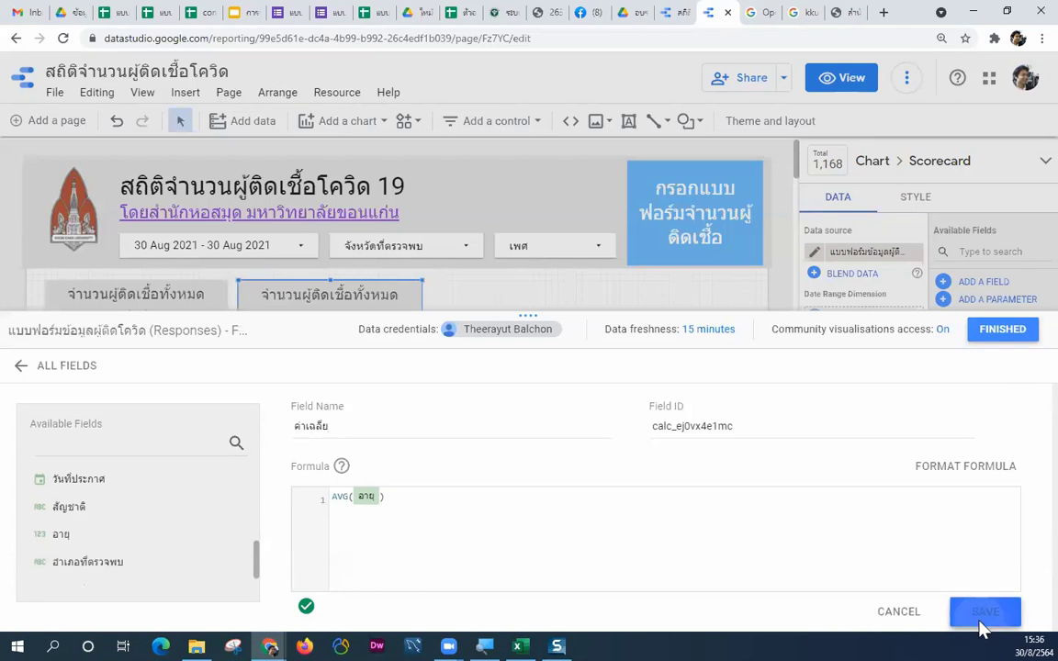
pyautogui.click(1002, 333)
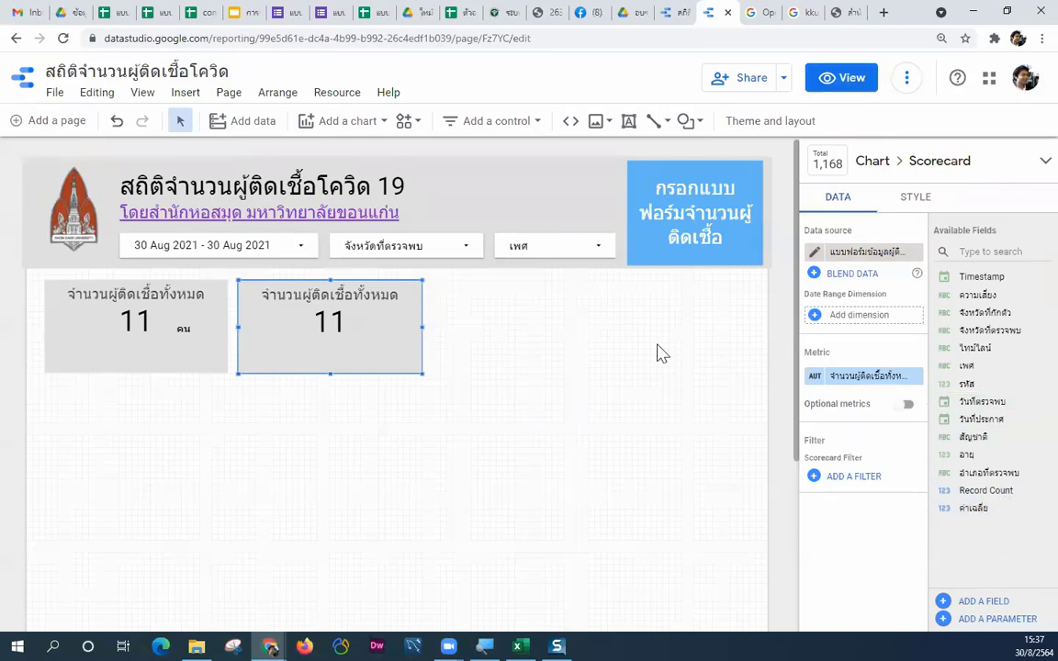
# Step: Replace the second scorecard's metric with ค่าเฉลี่ย and enable compact numbers for it
pyautogui.moveTo(973, 508); pyautogui.dragTo(863, 376)
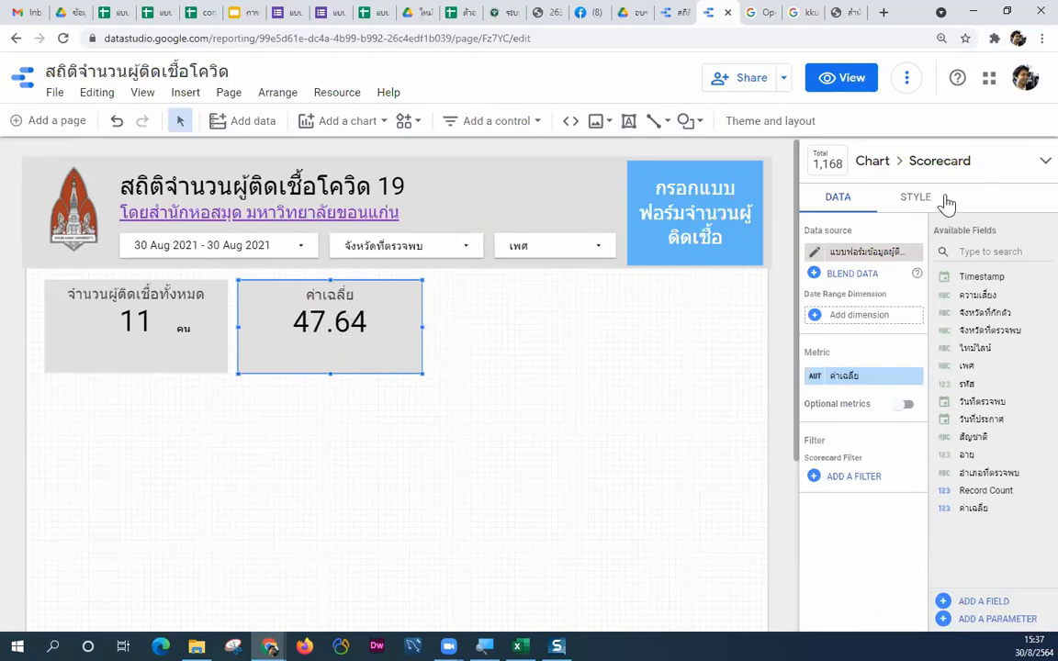
pyautogui.click(916, 199)
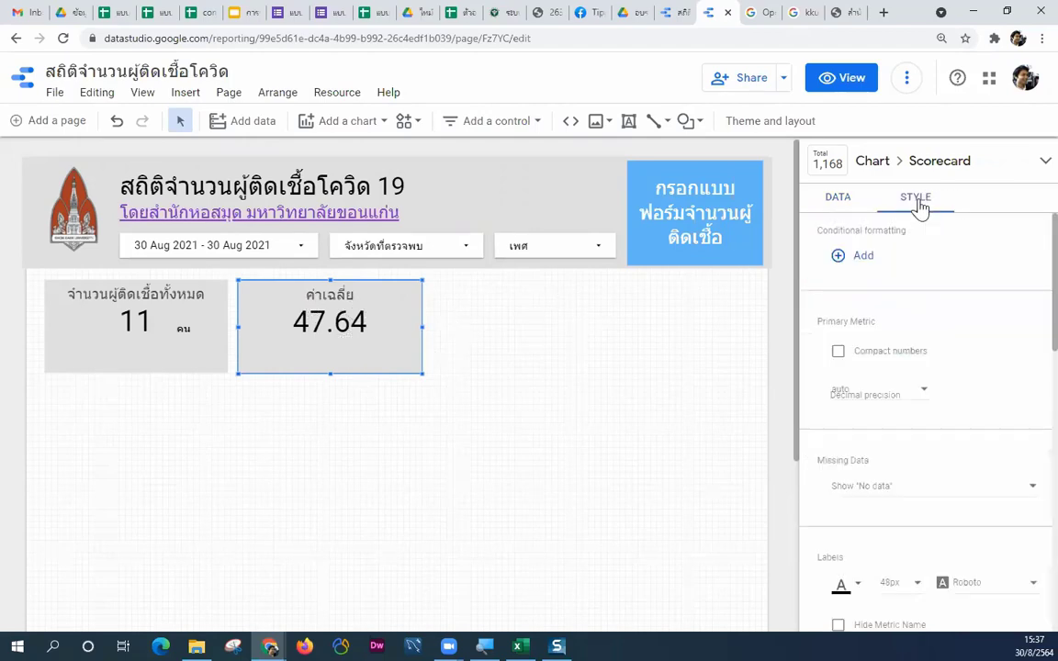
pyautogui.click(839, 353)
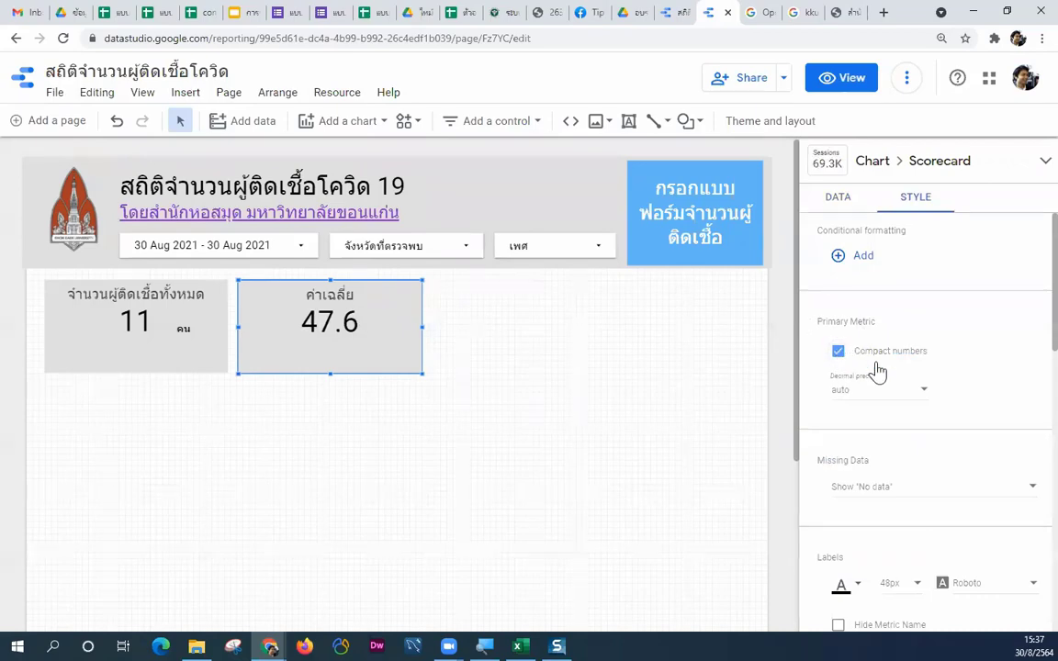
# Step: Set the decimal precision of the average scorecard's primary metric to 0
pyautogui.click(924, 390)
pyautogui.click(883, 429)
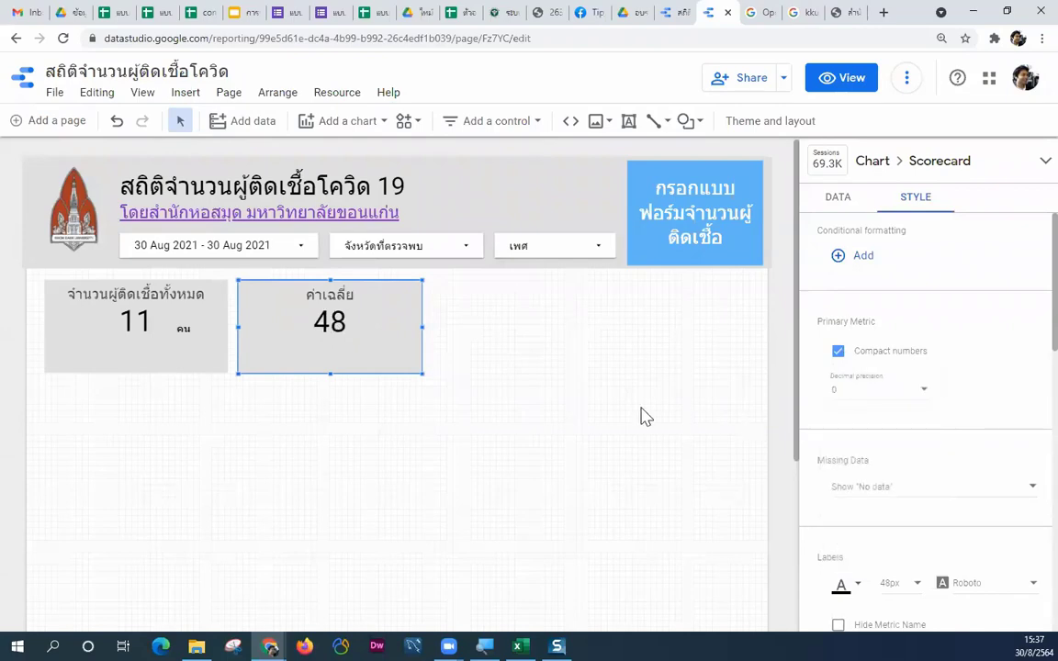
pyautogui.click(646, 417)
# Step: Rename the metric of the second scorecard as อายุเฉลี่ย, keeping ค่าเฉลี่ย as its source field
pyautogui.click(347, 352)
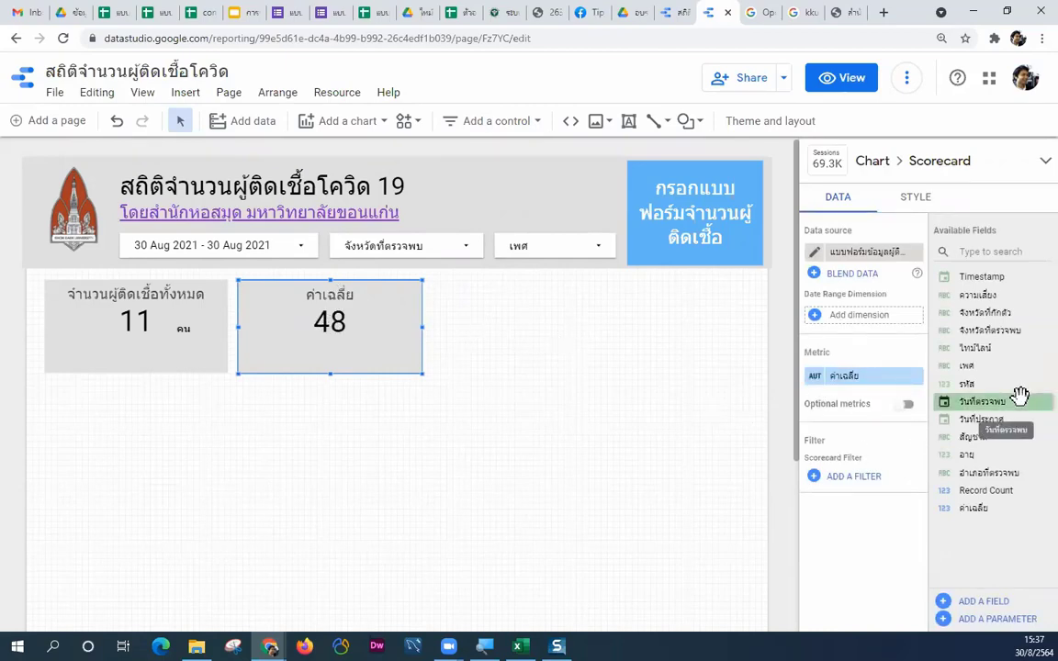
pyautogui.click(815, 379)
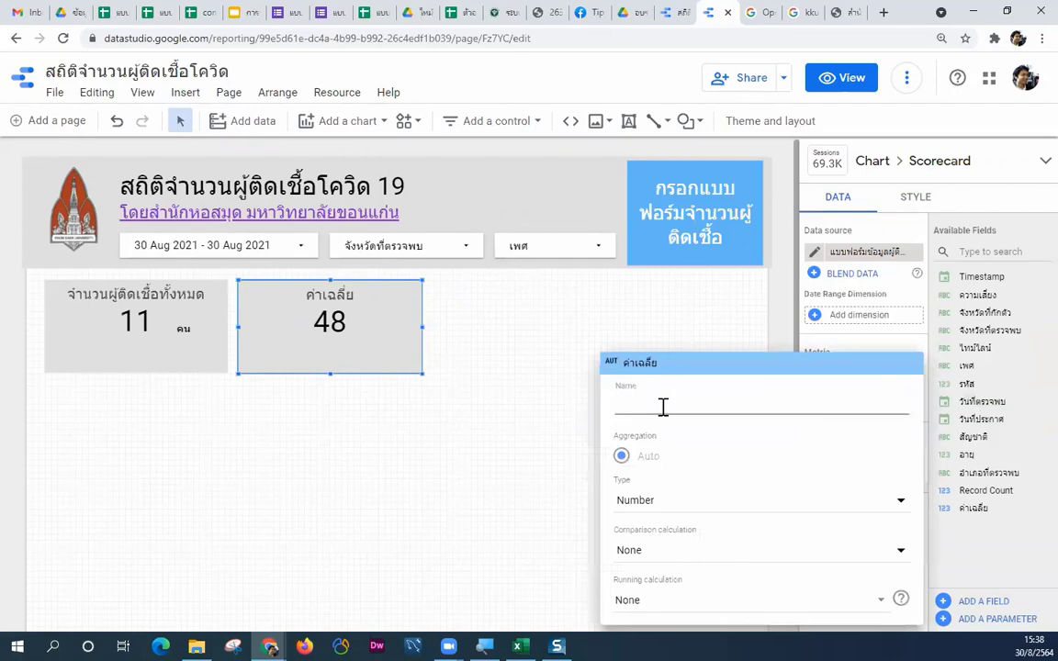
pyautogui.write('4')
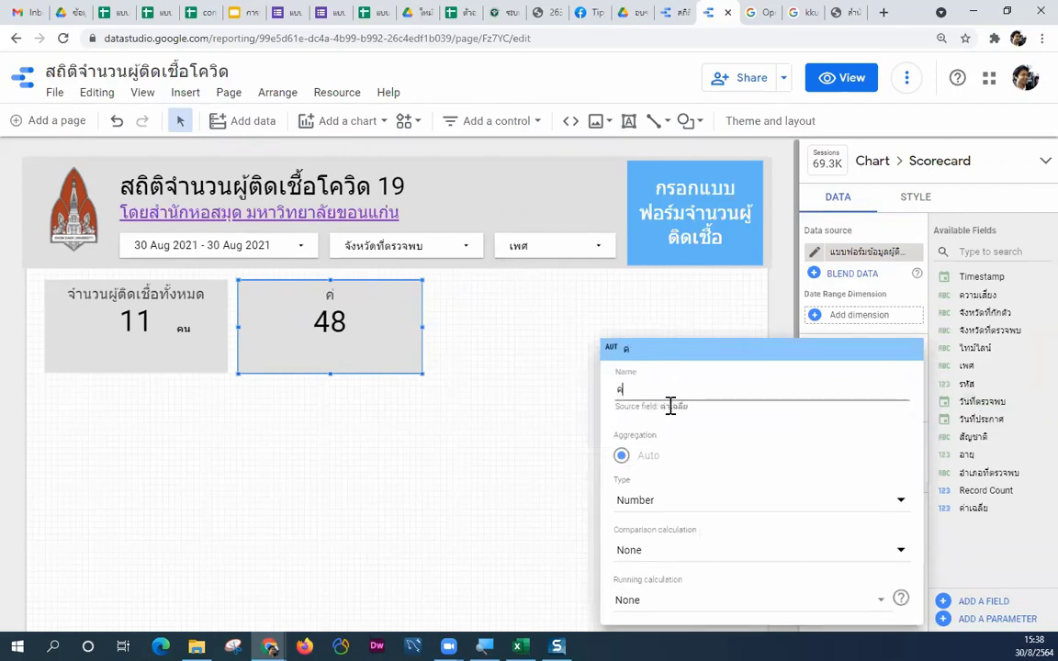
pyautogui.press('BackSpace')
pyautogui.write('อายุเฉลี่')
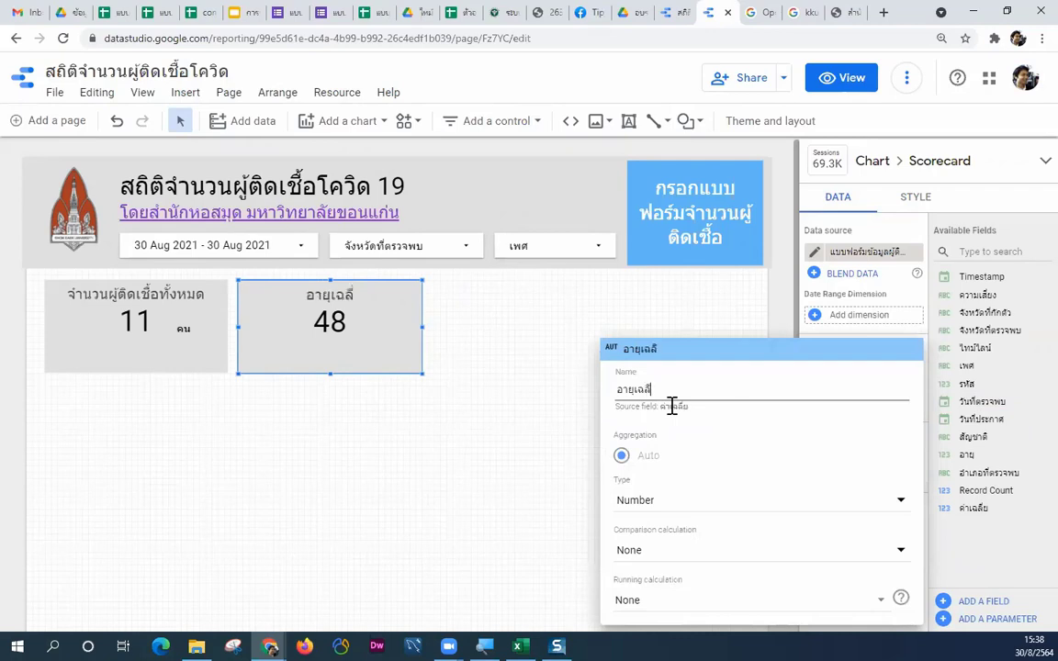
pyautogui.write('ย')
pyautogui.click(343, 319)
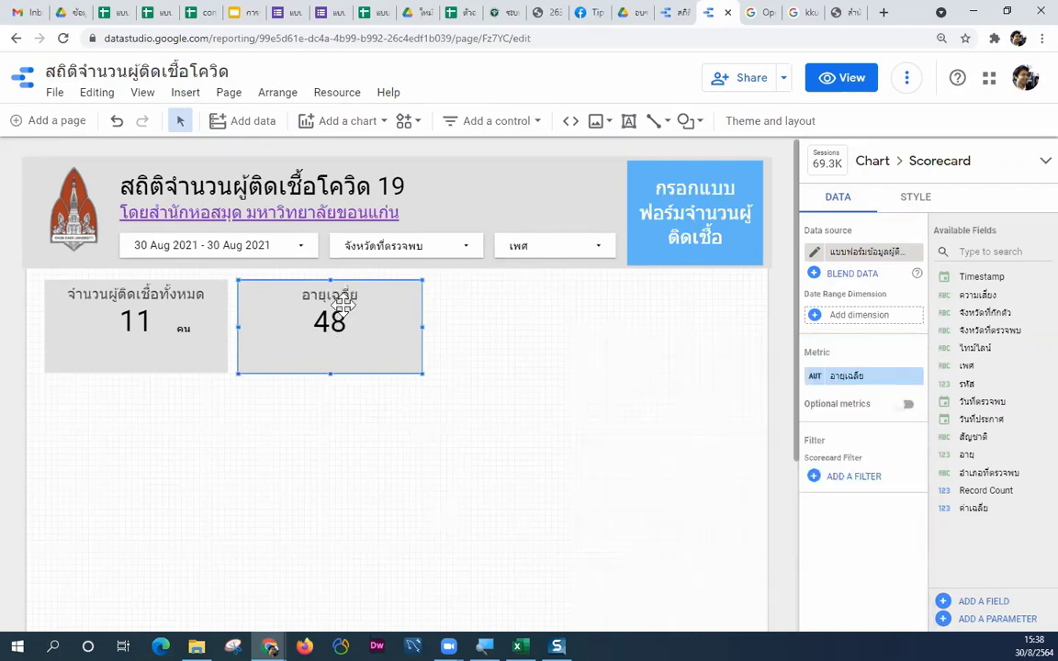
# Step: Add a text box with the unit ปี in the empty area below the average-age scorecard and narrow it to fit the text
pyautogui.click(188, 328)
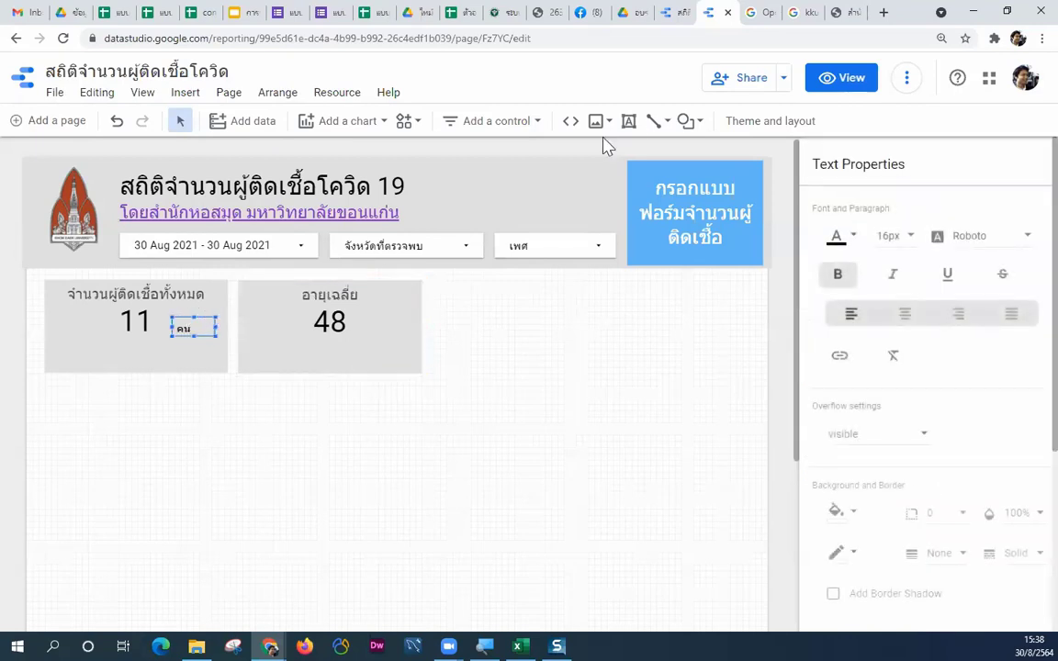
pyautogui.click(625, 128)
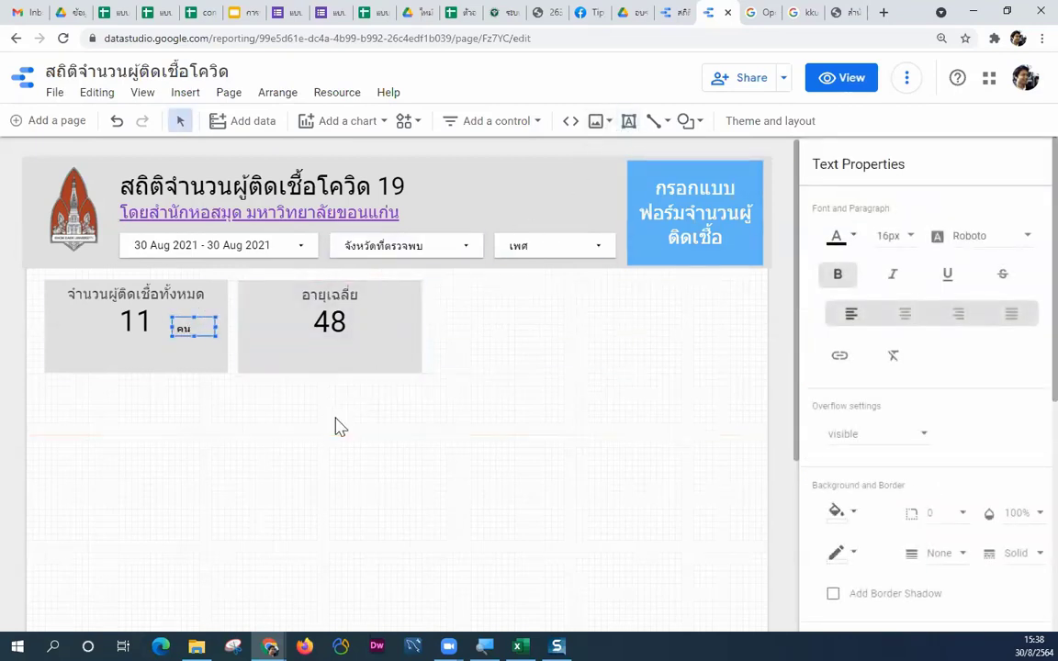
pyautogui.click(337, 423)
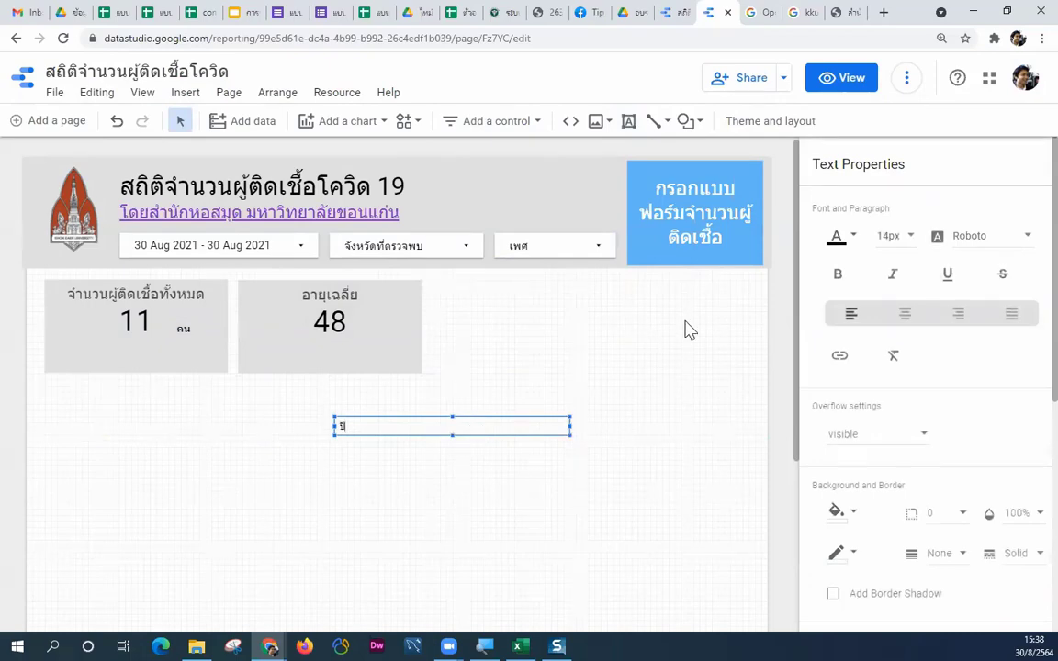
pyautogui.write('ปุ')
pyautogui.moveTo(567, 425); pyautogui.dragTo(384, 425)
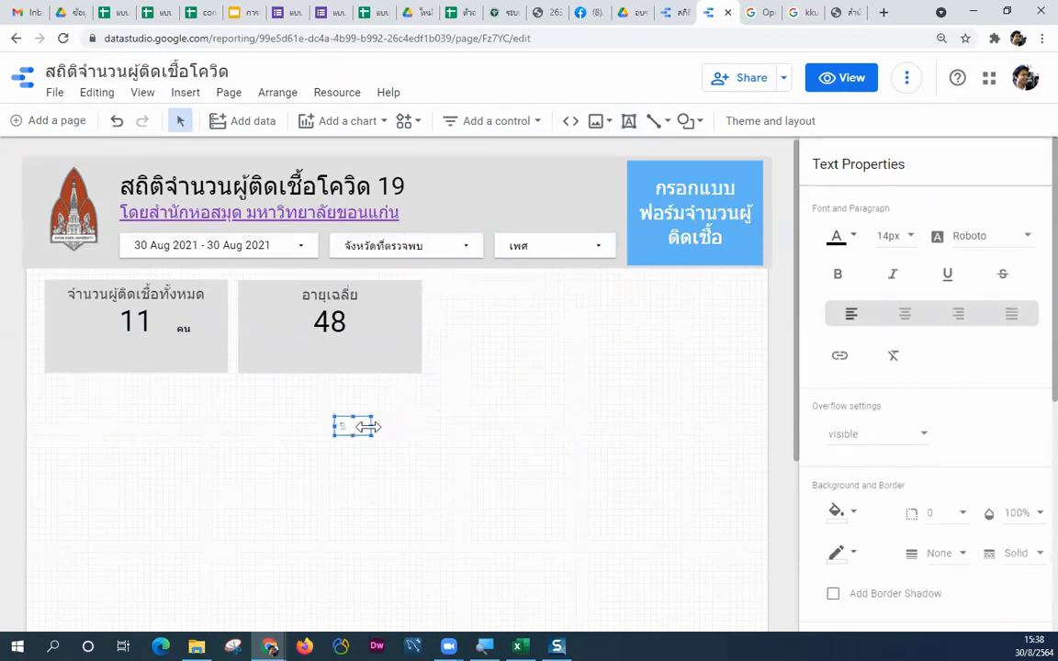